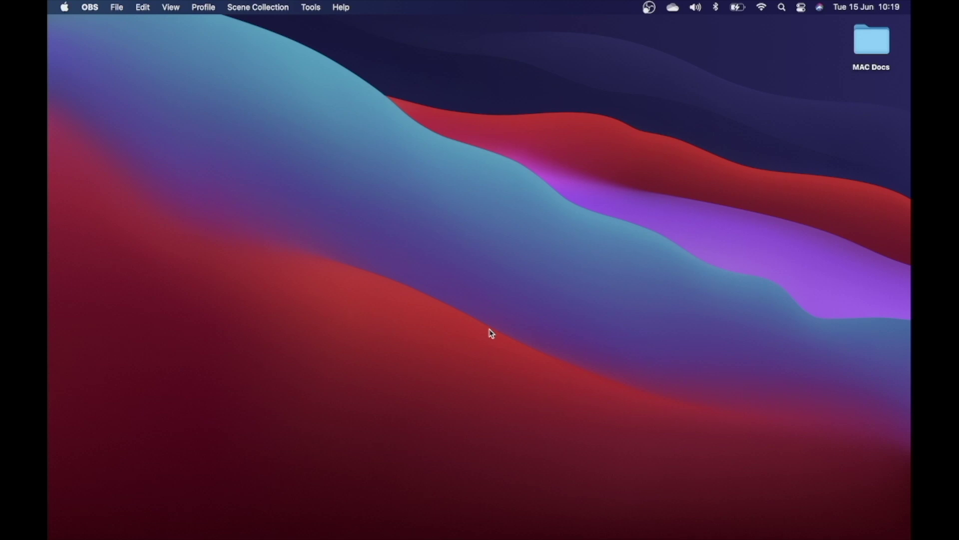
Open Safari and go to parallels.com.
mouse_move(349, 536)
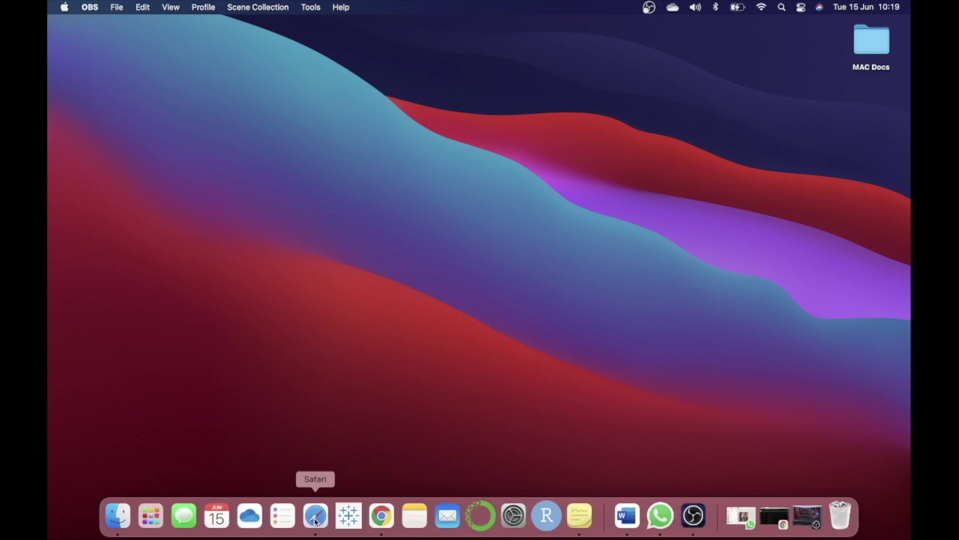
left_click(315, 520)
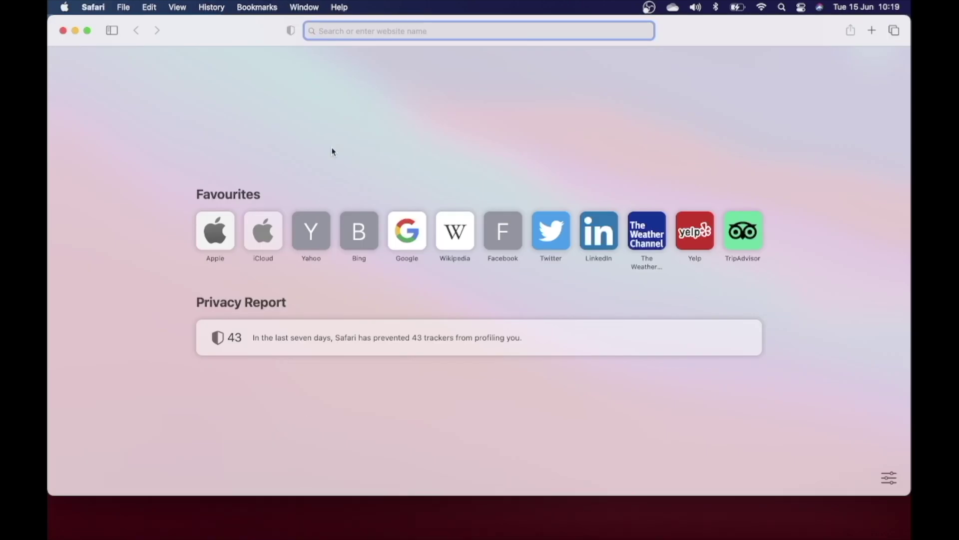
type("pa")
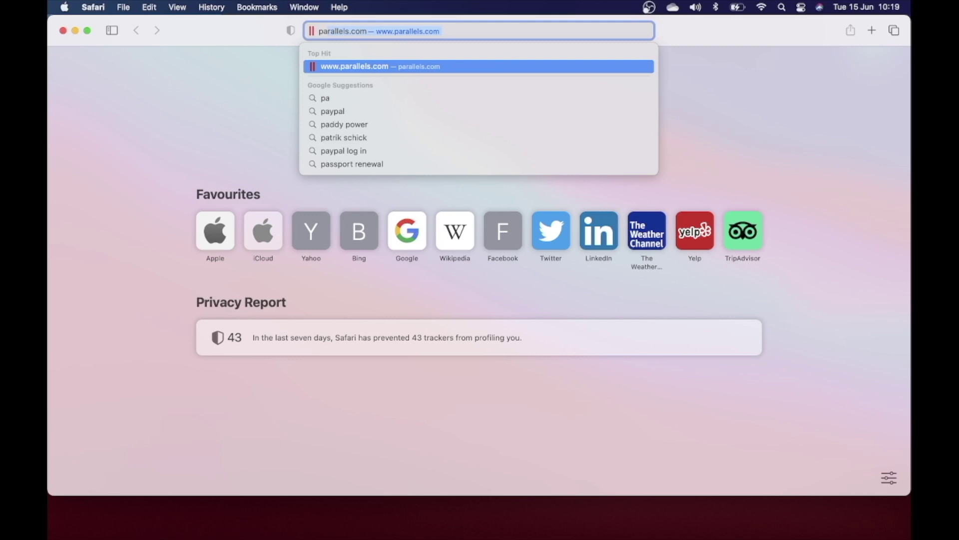
key("Return")
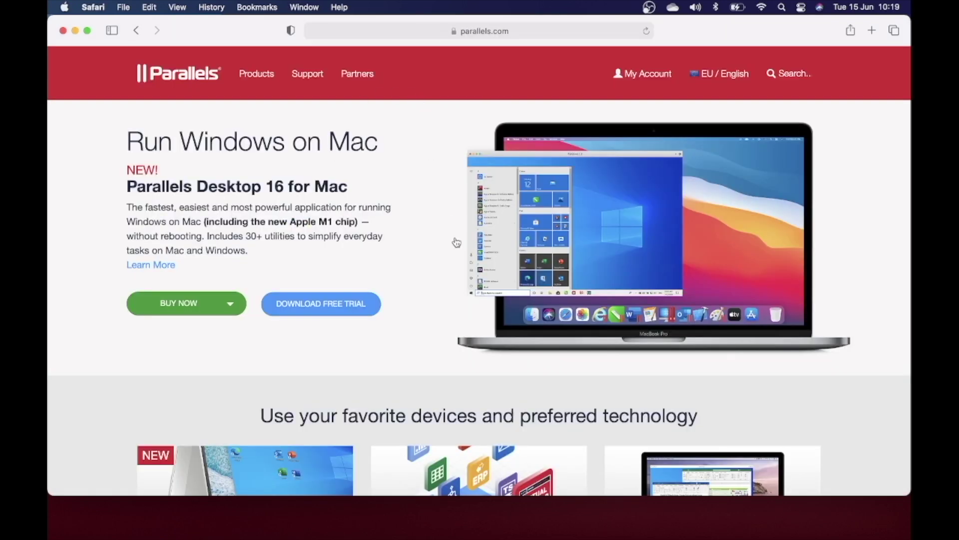
Look at the Parallels account sign-up form, then go to the free trial download page.
left_click(641, 76)
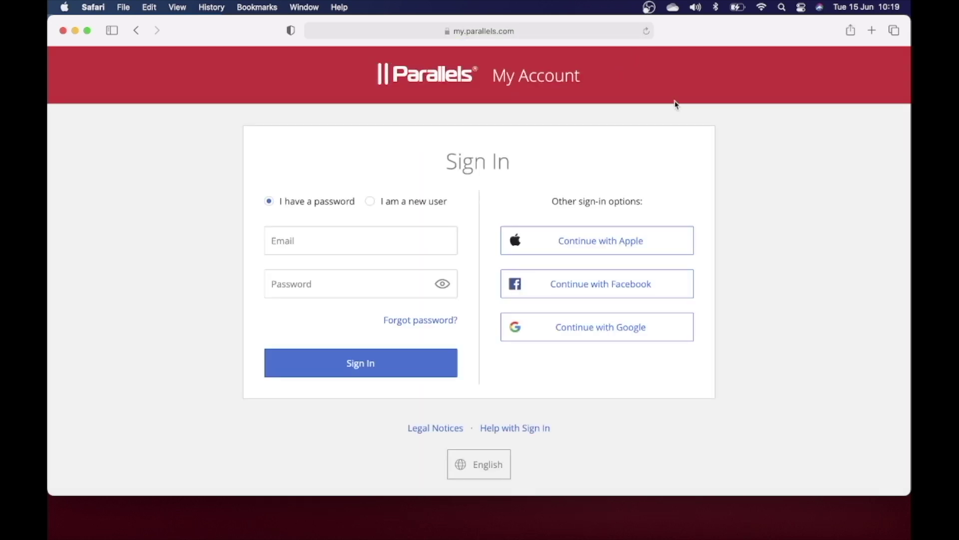
left_click(393, 204)
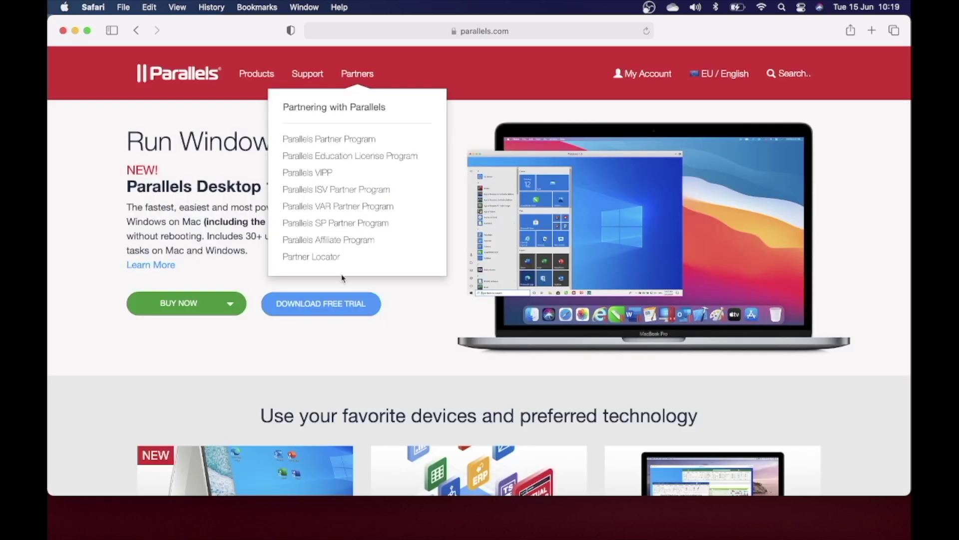
left_click(347, 302)
Open the downloaded Install Parallels Desktop.dmg from Safari's downloads list.
scroll(634, 292, "down", 2)
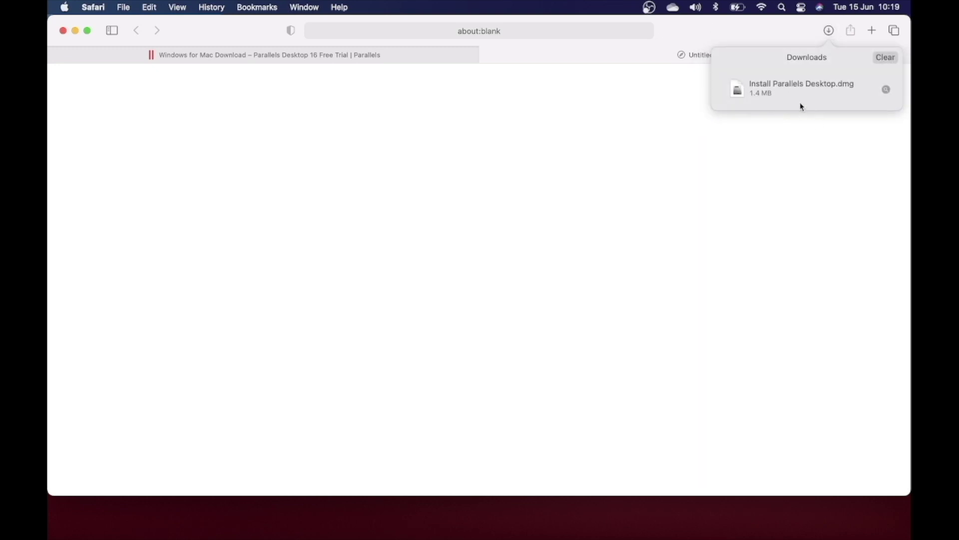
left_click(782, 93)
double_click(783, 92)
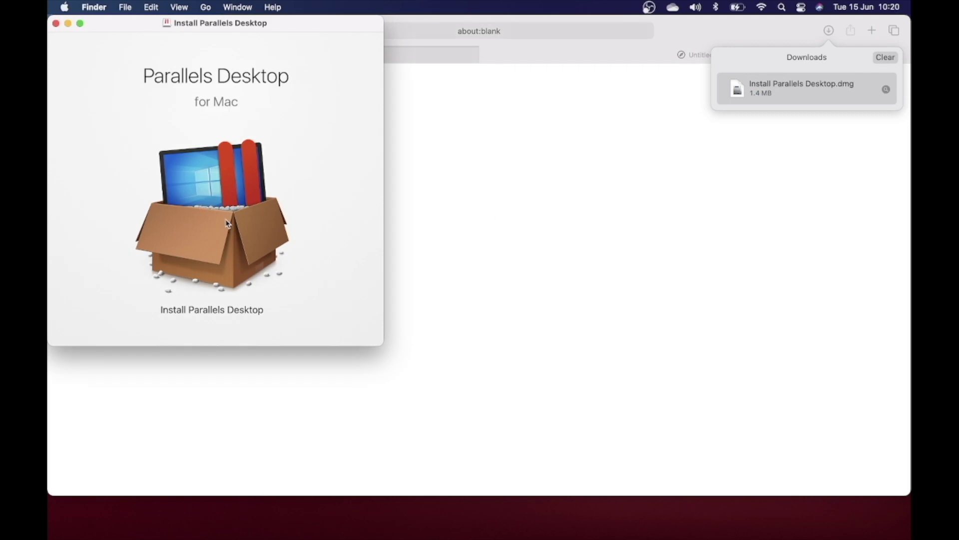
Launch Install Parallels Desktop, allow it to open, and authorize with the administrator password.
left_click_drag(242, 25, 374, 40)
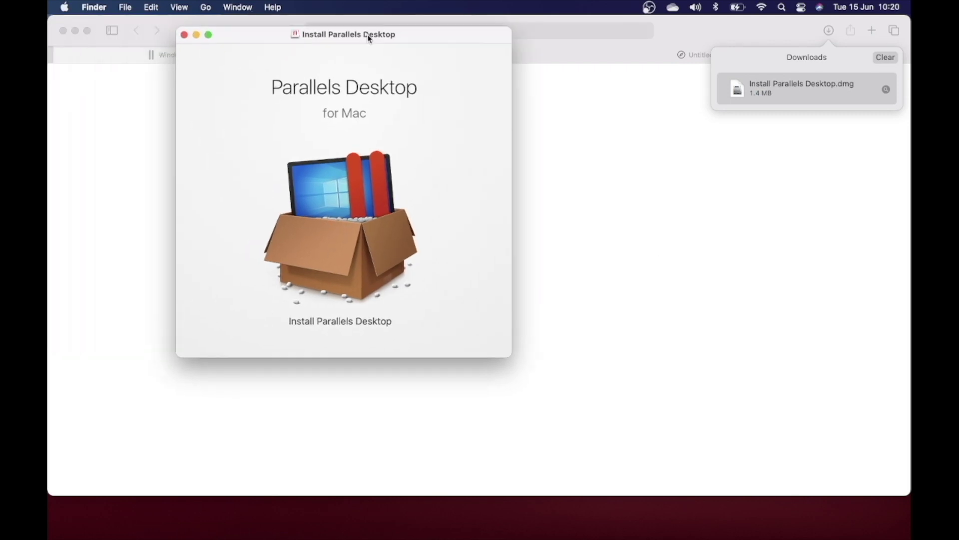
left_click(369, 266)
double_click(368, 266)
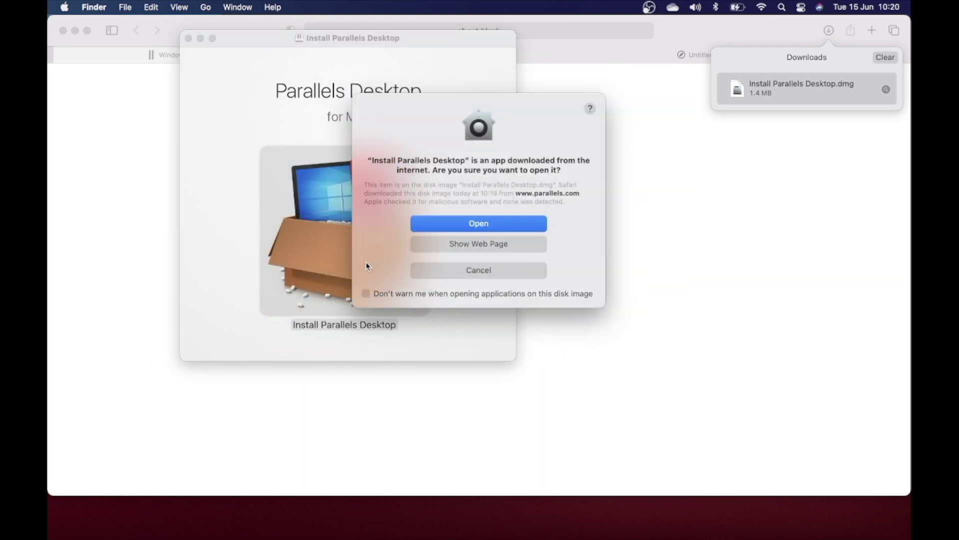
left_click(479, 226)
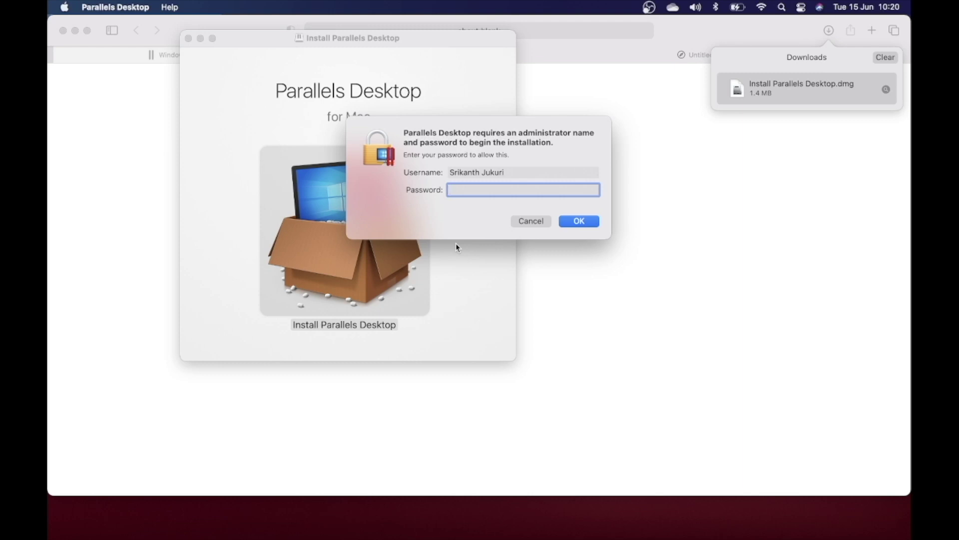
type("***********")
key("Return")
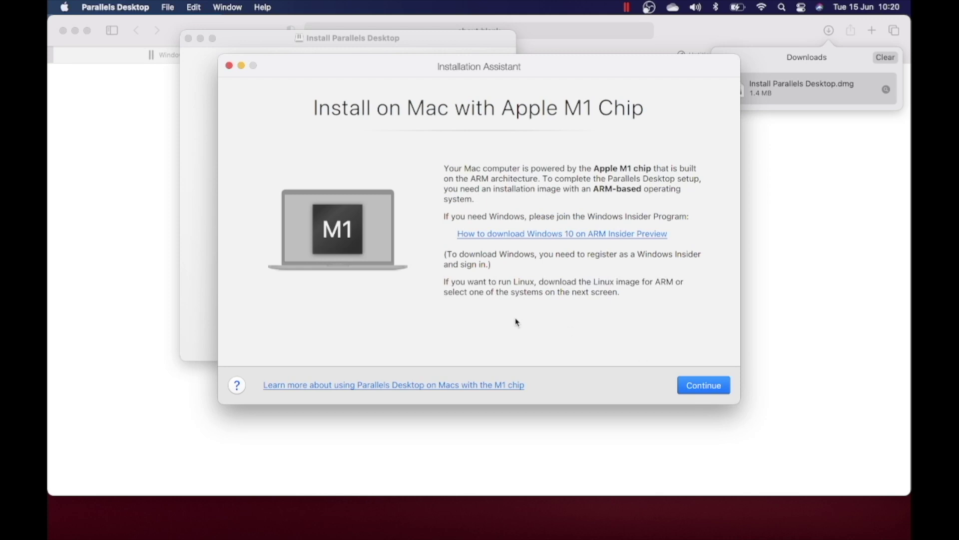
Advance past the Apple M1 page to Create New, minimize the assistant, and close the installer window.
left_click(700, 387)
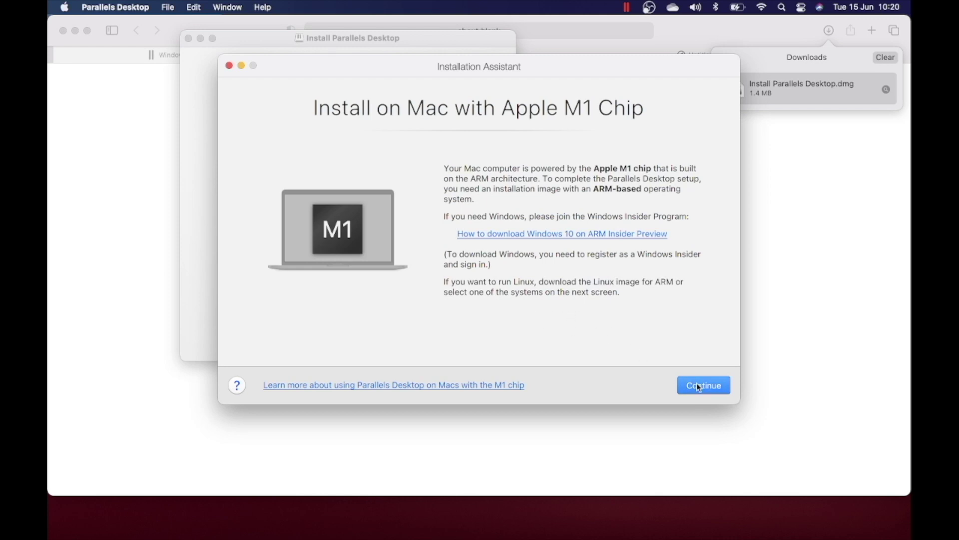
left_click(700, 387)
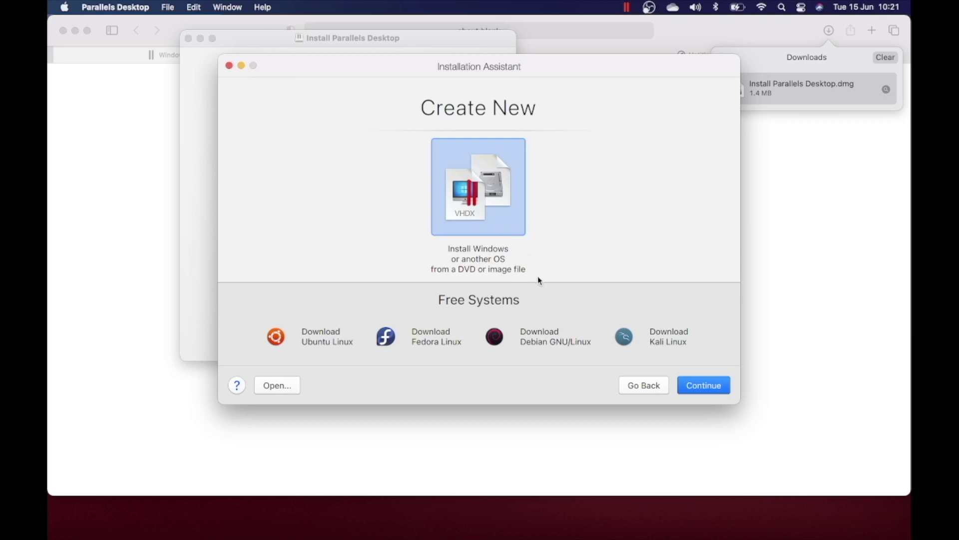
left_click(242, 66)
left_click(189, 39)
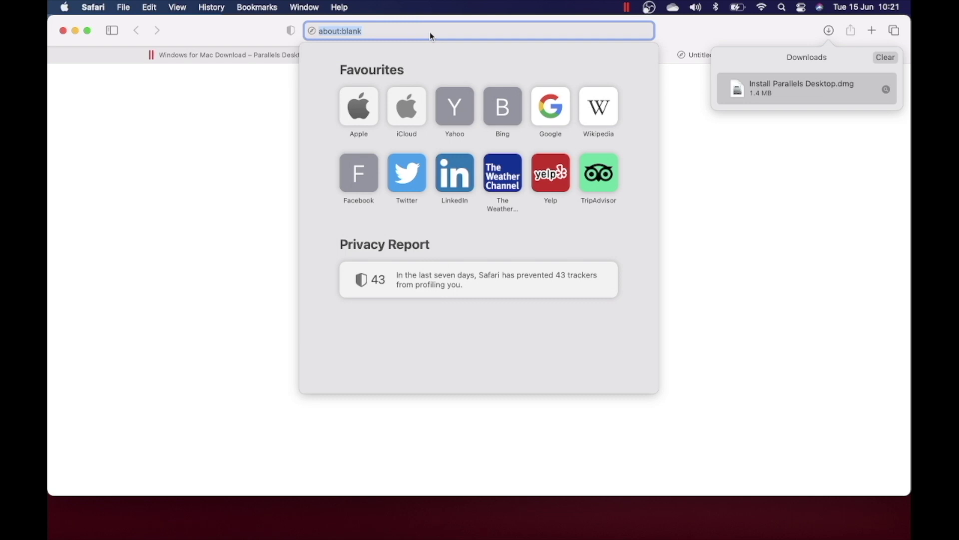
Search 'windows insider' in Safari and open the Windows Insider Program suggestion.
type("windows")
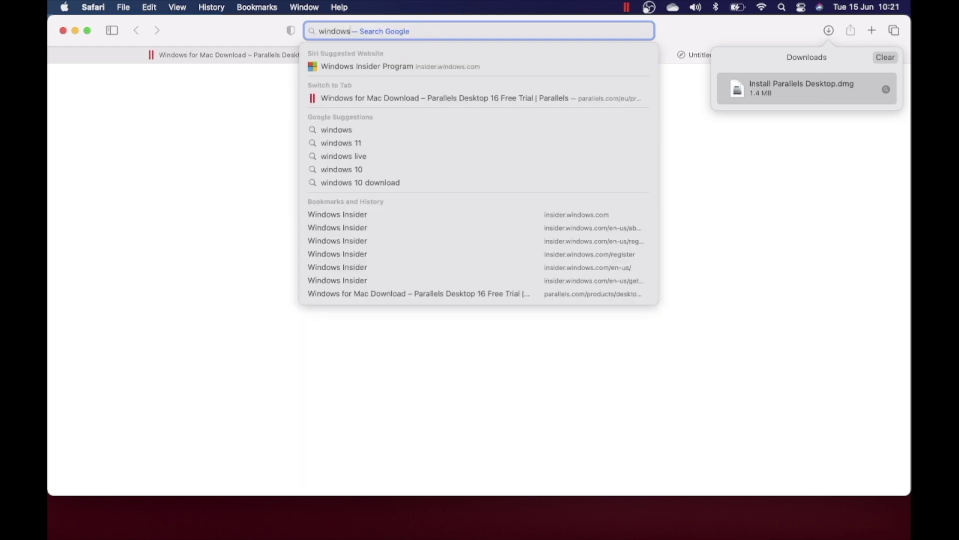
type(" insider")
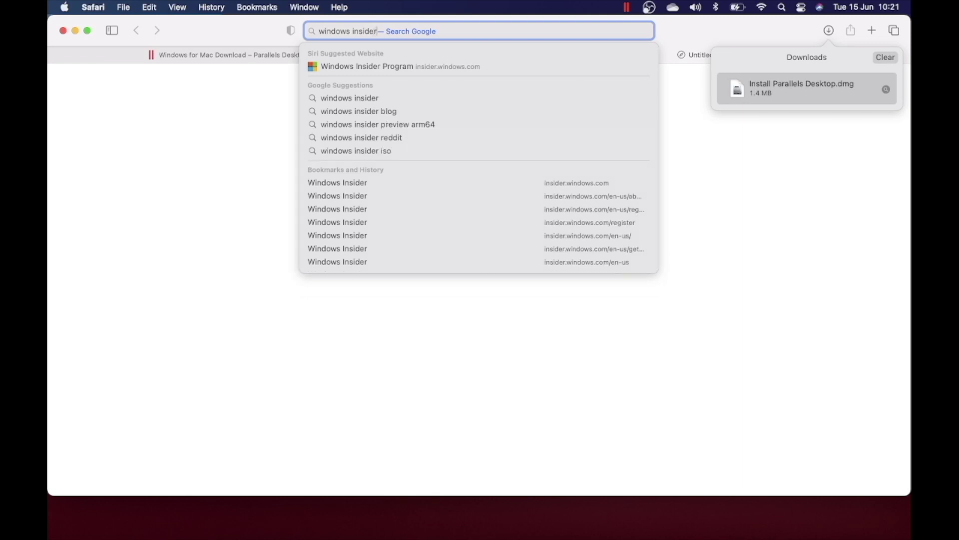
key("Down")
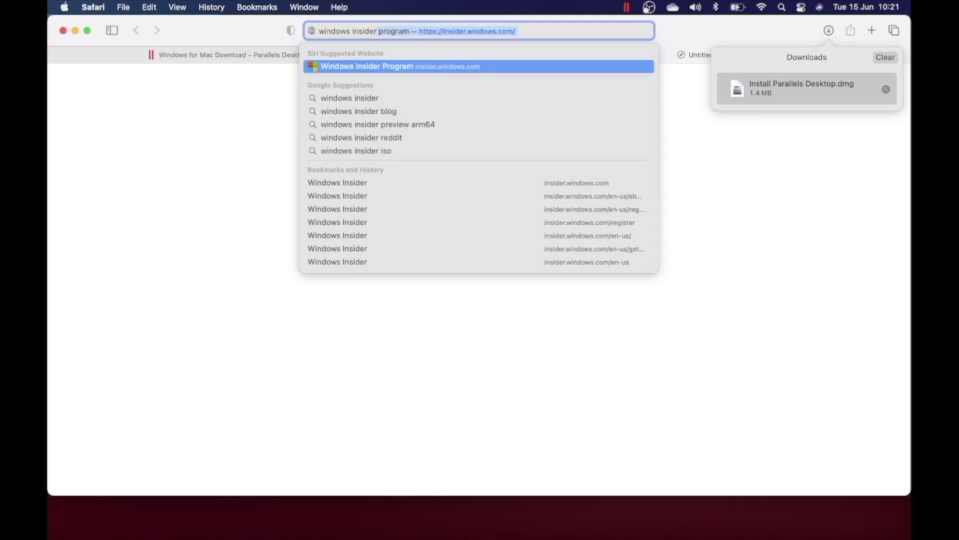
key("Return")
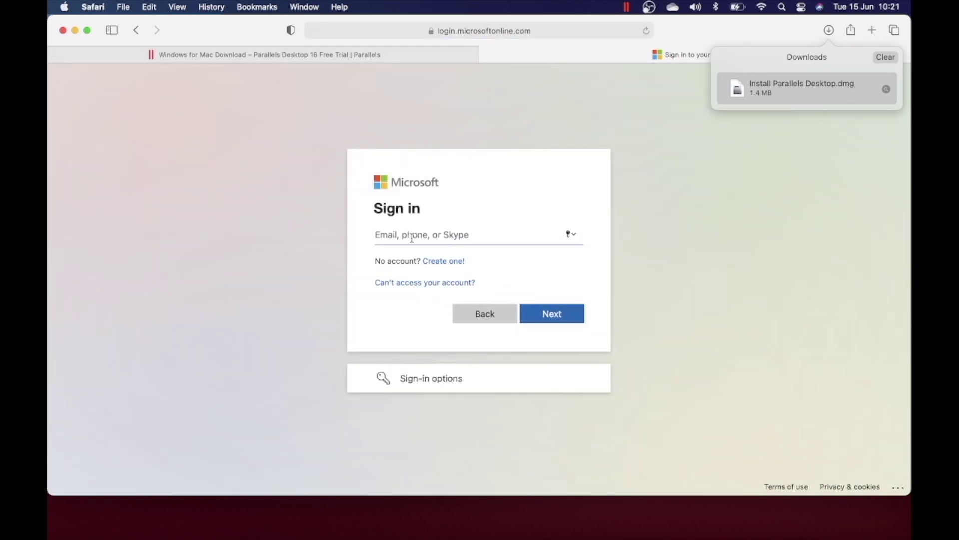
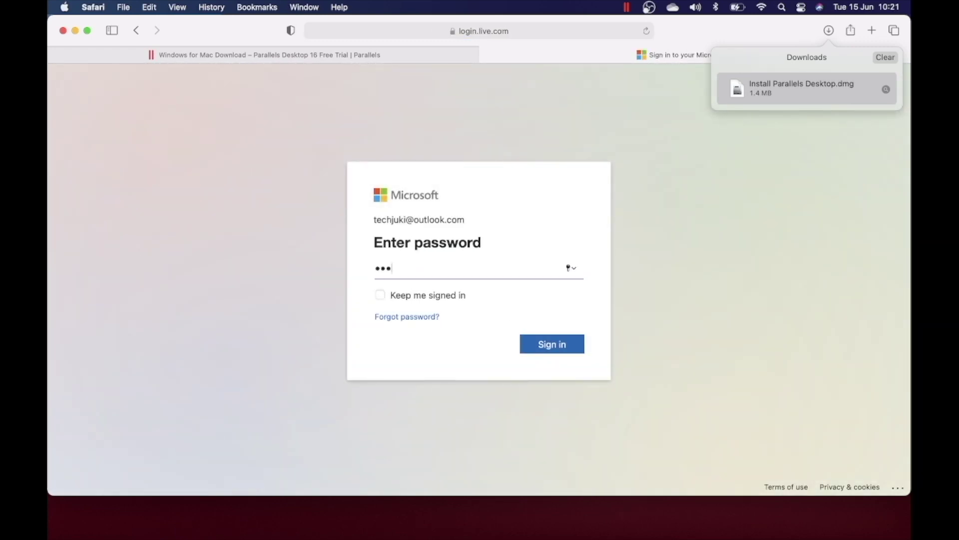
Sign in with the Microsoft account e-mail and password, declining Safari's offer to save it.
type("**")
key("Return")
left_click(460, 335)
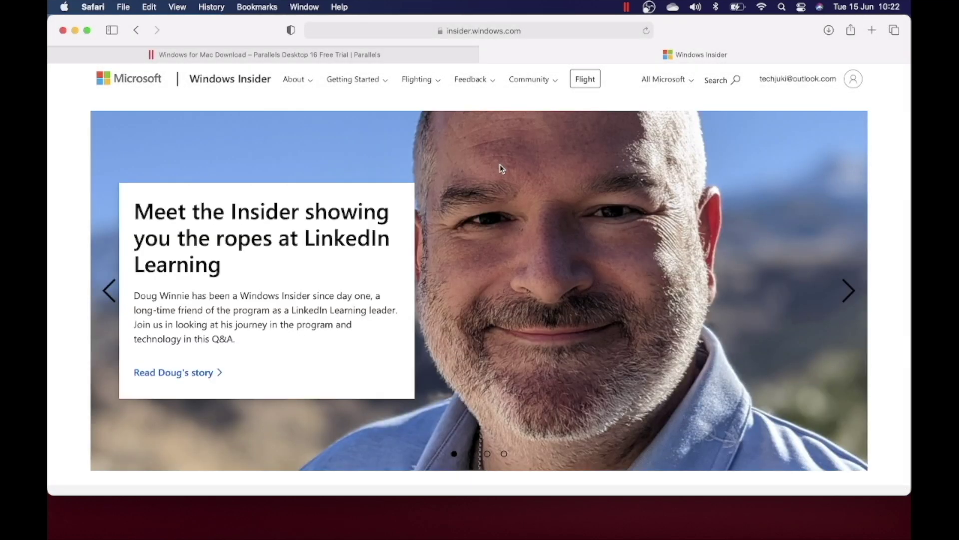
scroll(380, 261, "down", 5)
scroll(380, 261, "down", 5)
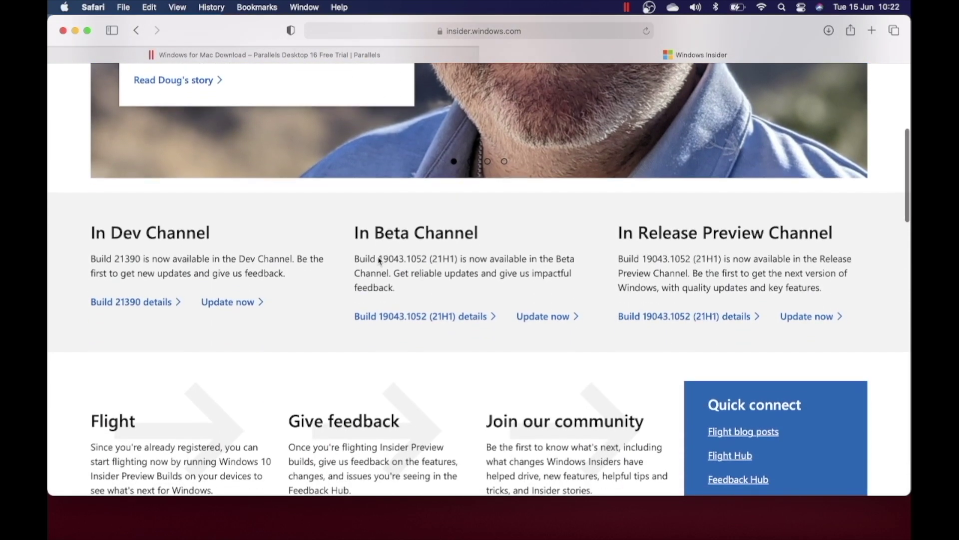
scroll(380, 261, "up", 10)
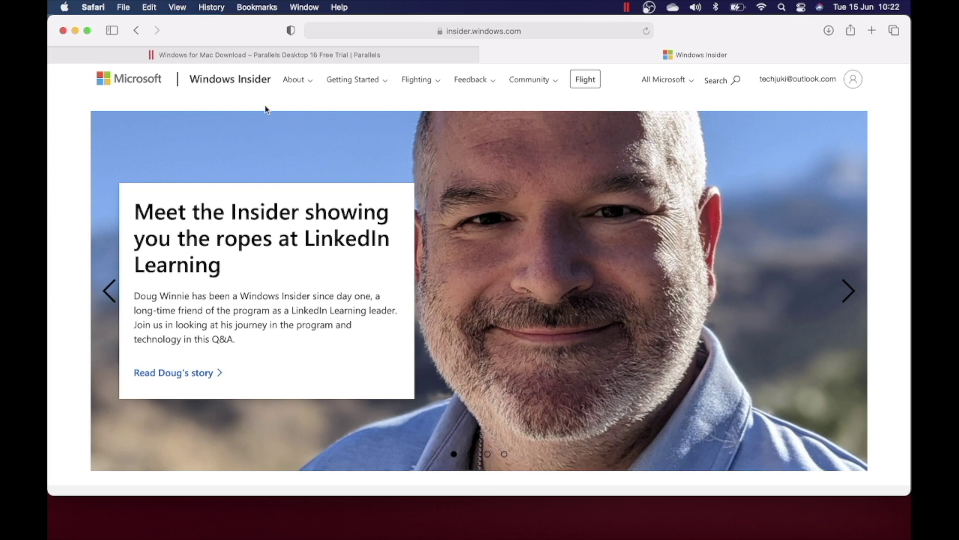
Google 'windows 10 on arm insider preview' and open Microsoft's ARM64 Insider Preview downloads result.
left_click(427, 32)
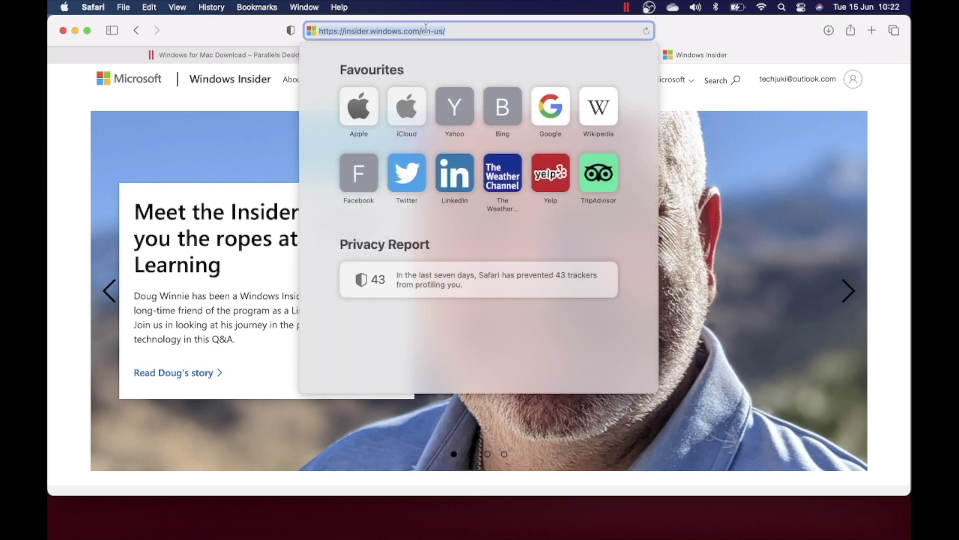
type("wind")
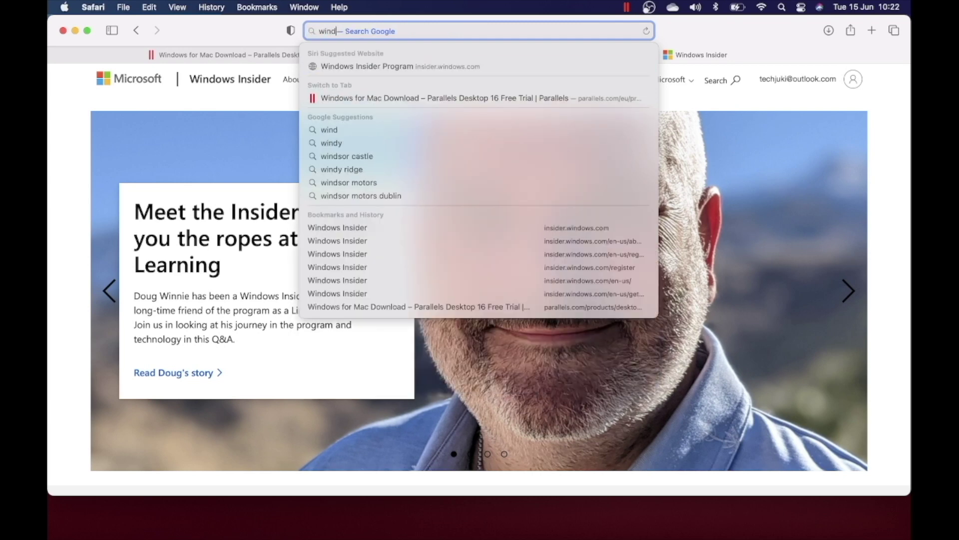
type("ows")
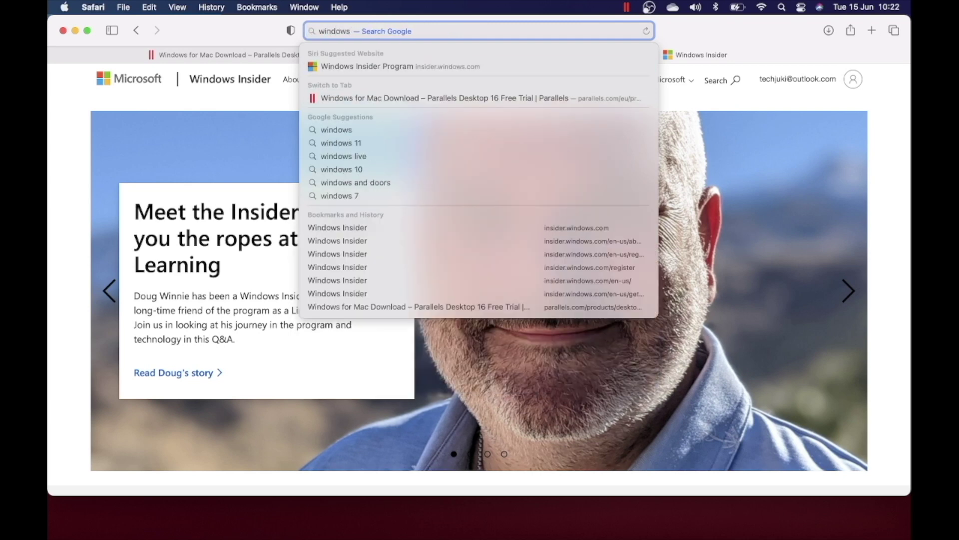
type(" 10 on")
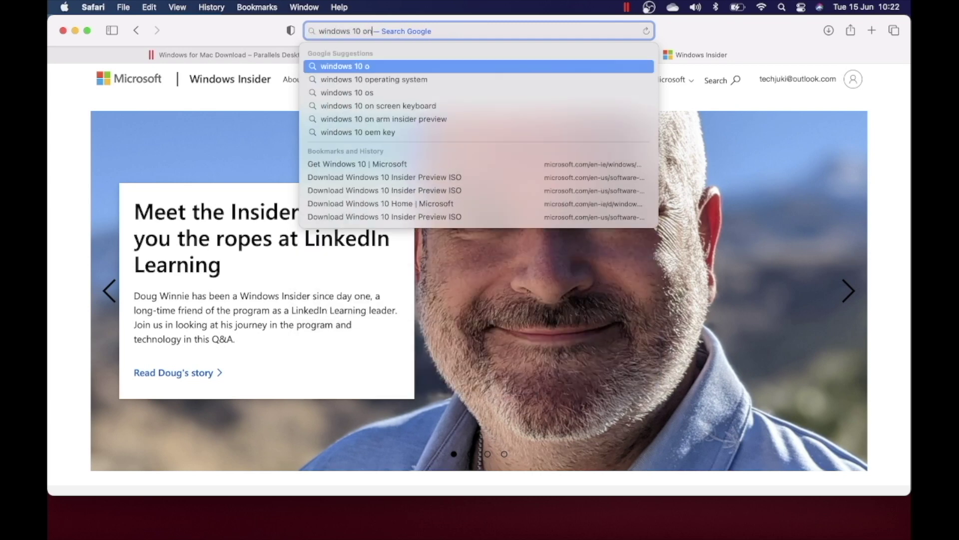
type(" arm")
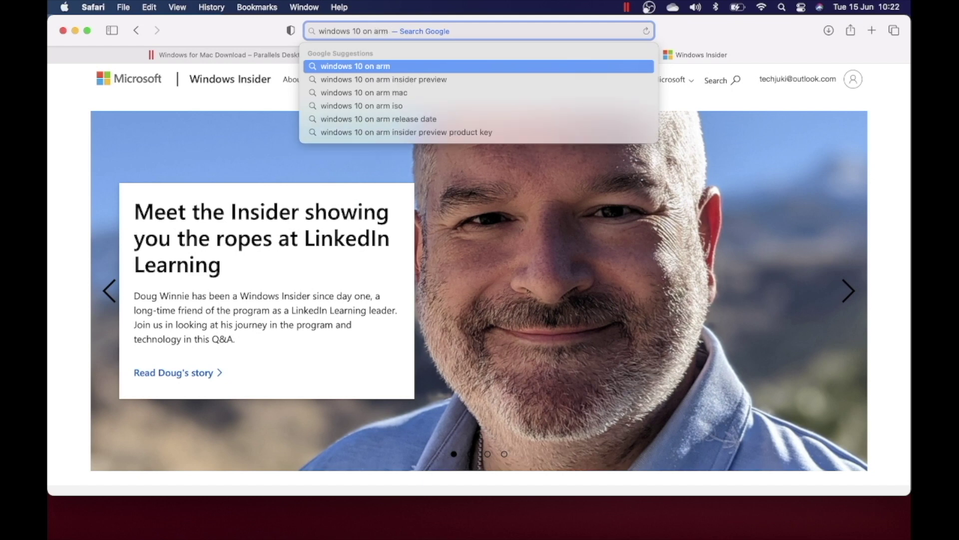
key("Down")
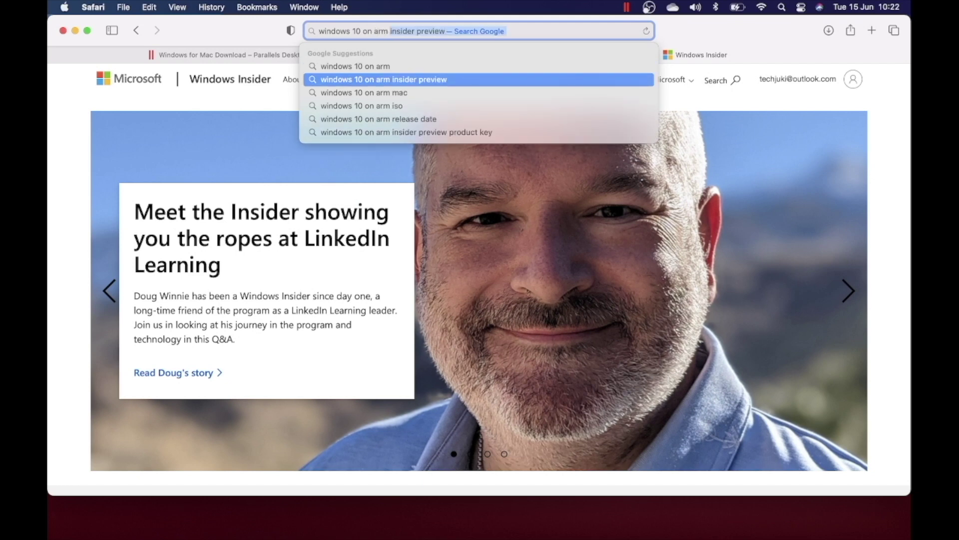
key("Return")
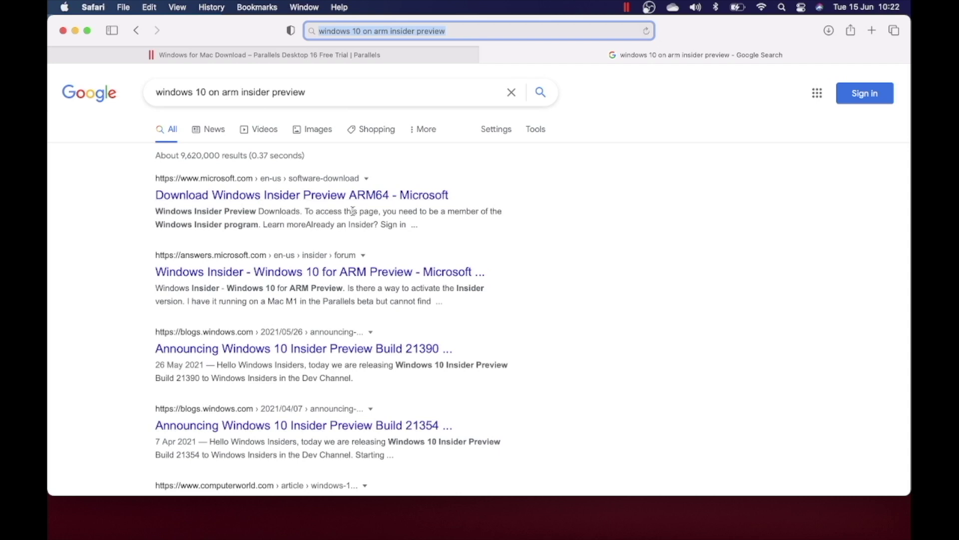
left_click(353, 196)
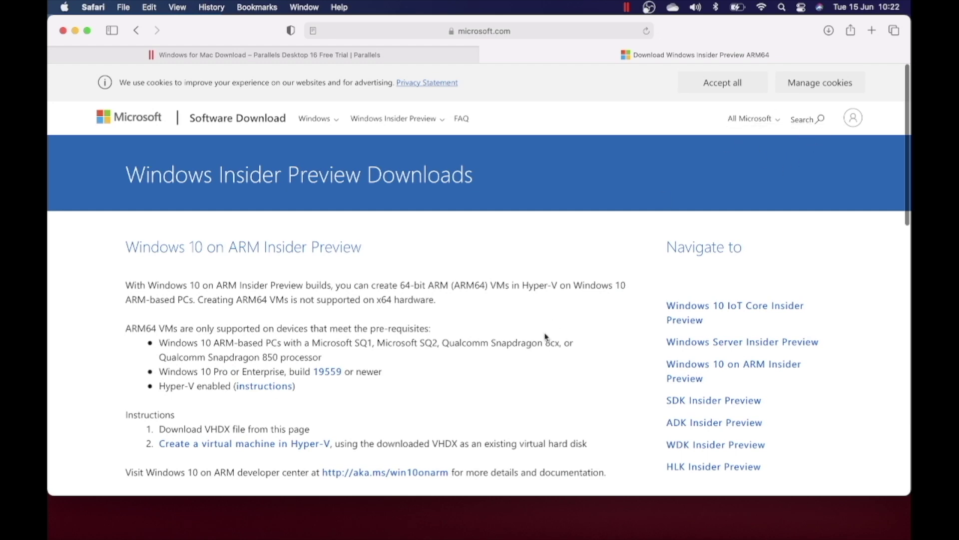
Download the Windows 10 Client ARM64 Insider Preview Build 21354 and check it in Safari's downloads.
scroll(548, 338, "down", 3)
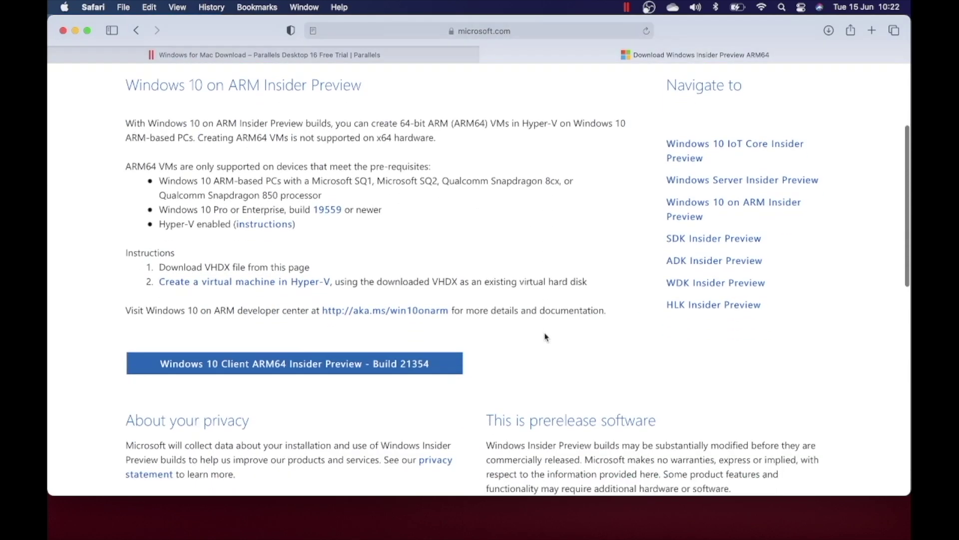
left_click(353, 371)
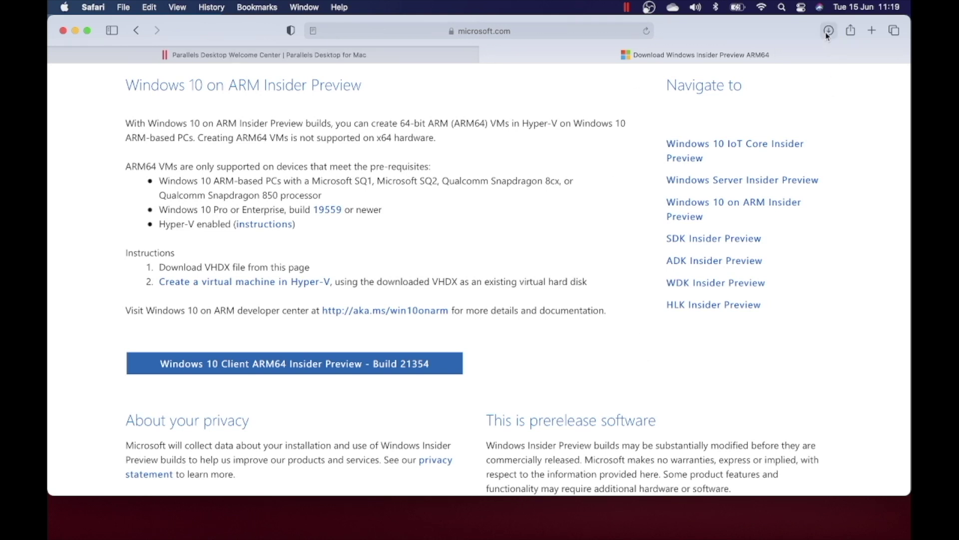
left_click(827, 30)
mouse_move(762, 530)
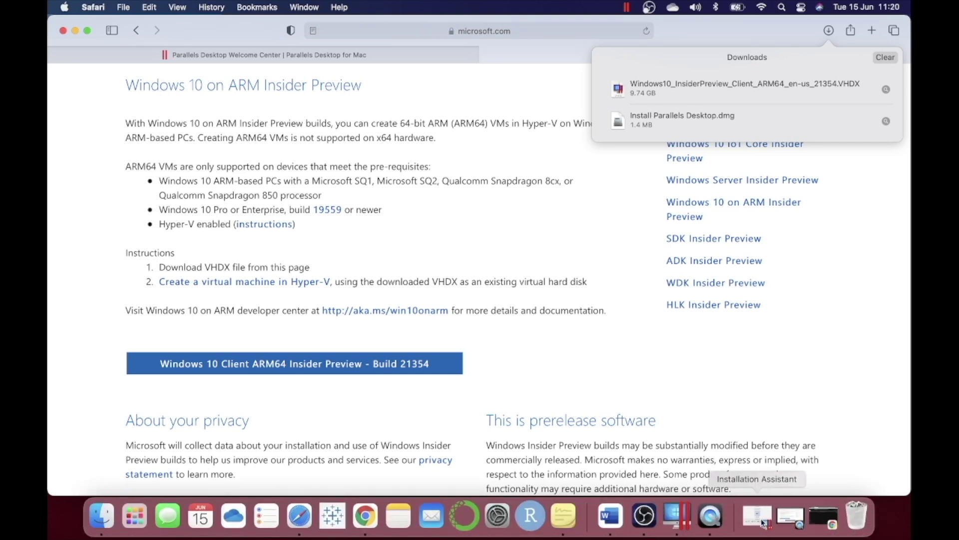
Restore the Installation Assistant, auto-detect the Windows 10 build 21354 VHDX, and accept it.
left_click(763, 523)
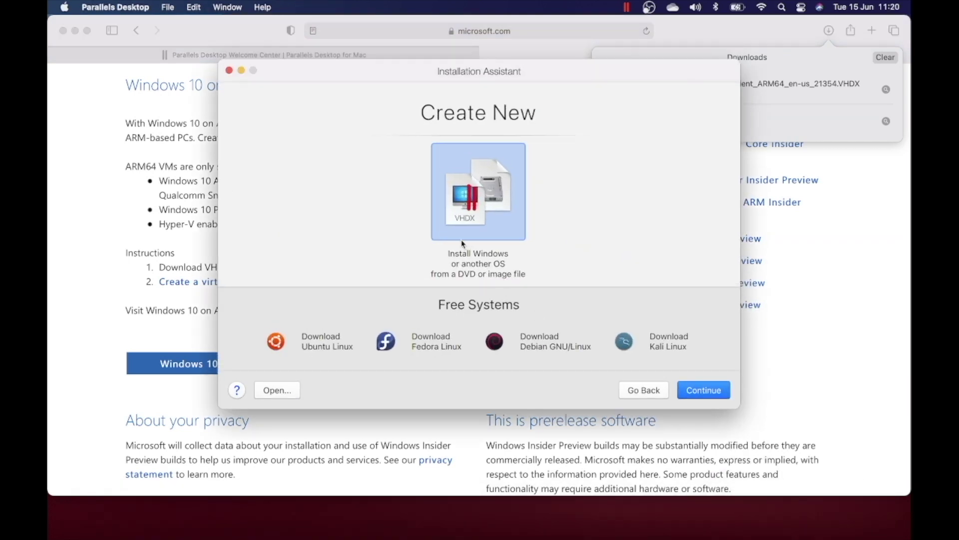
left_click(708, 395)
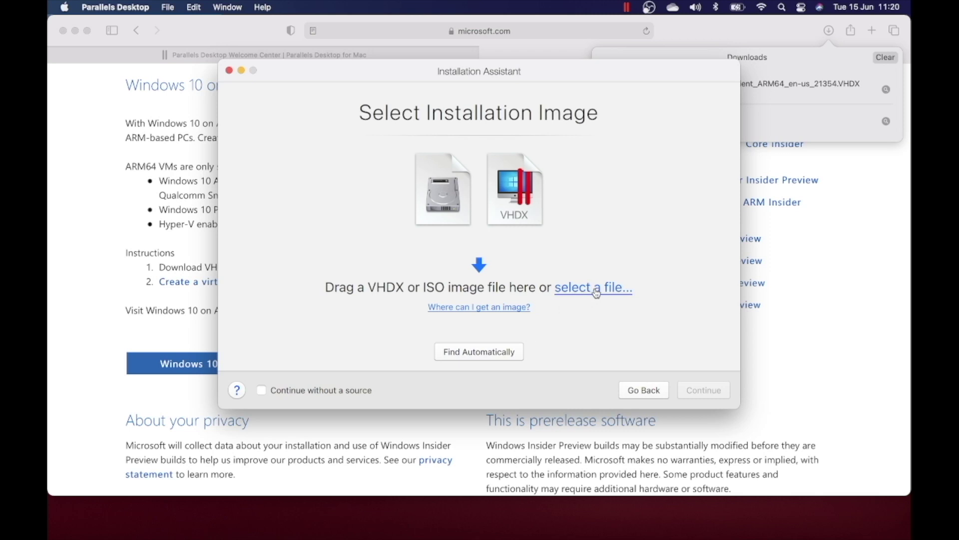
left_click(518, 350)
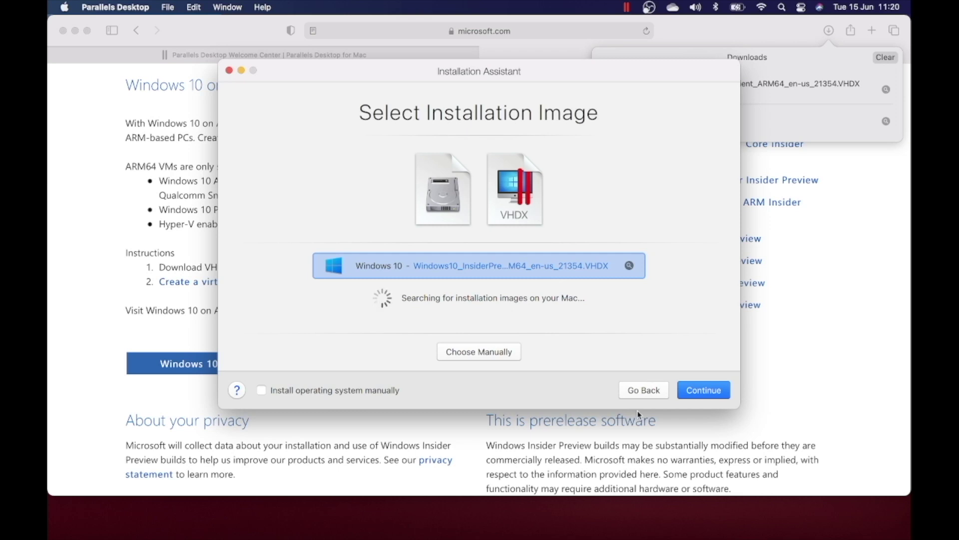
left_click(703, 390)
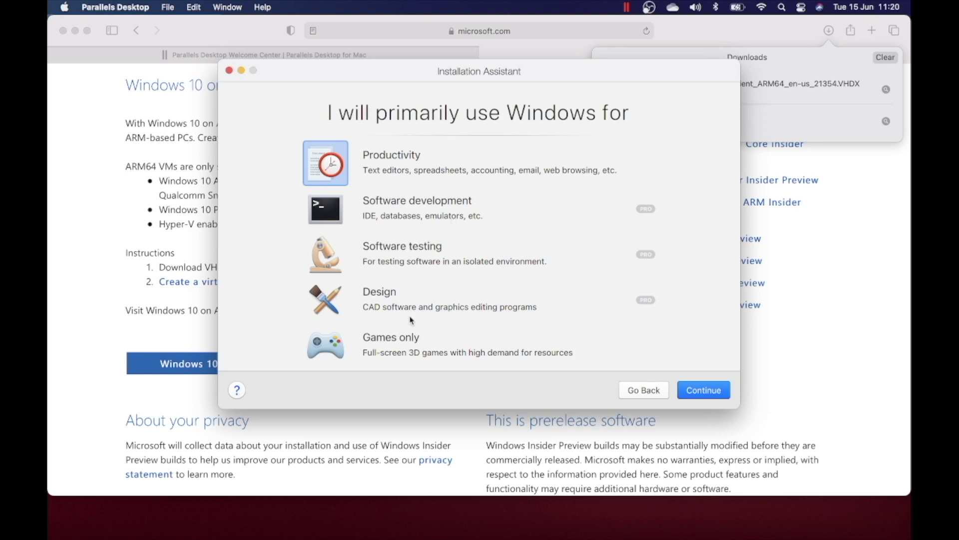
Choose Productivity as the intended use and create the VM named Windows 10.
left_click(405, 346)
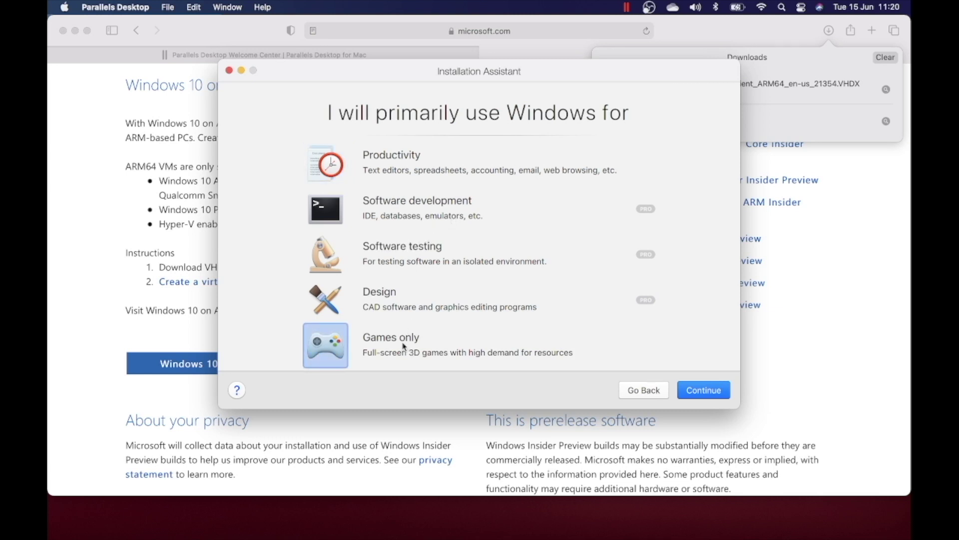
left_click(389, 160)
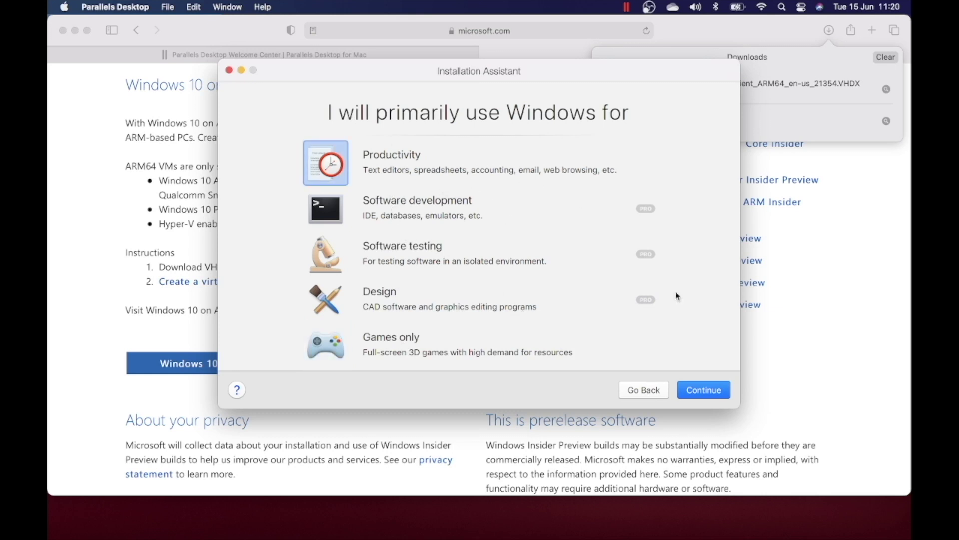
left_click(701, 392)
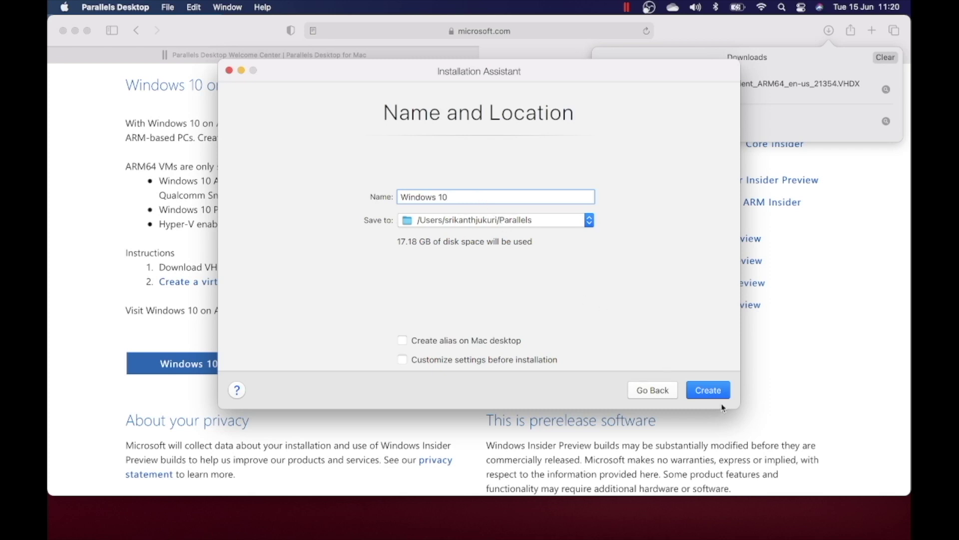
left_click(712, 391)
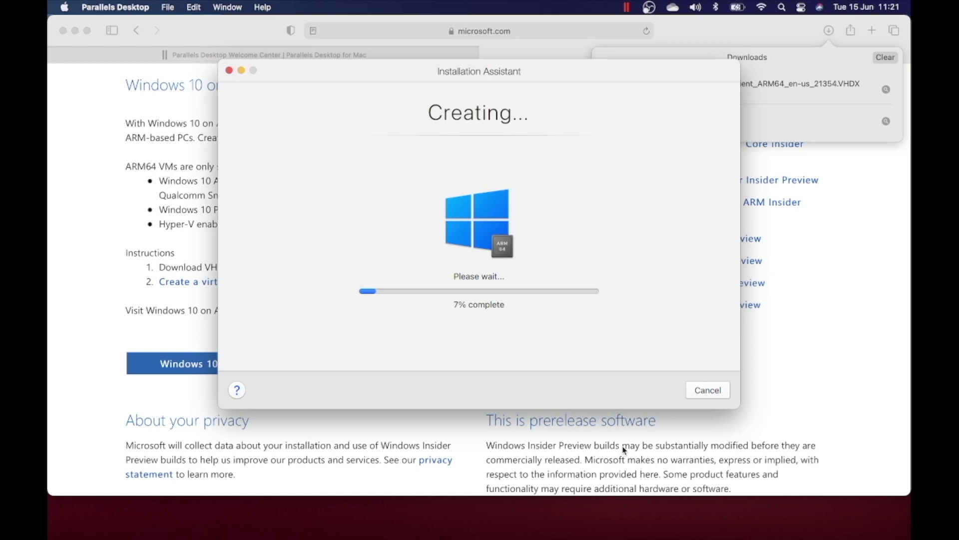
Let Windows 10 finish installing in the VM, dismiss the completion notice, and close the Microsoft Store.
mouse_move(692, 535)
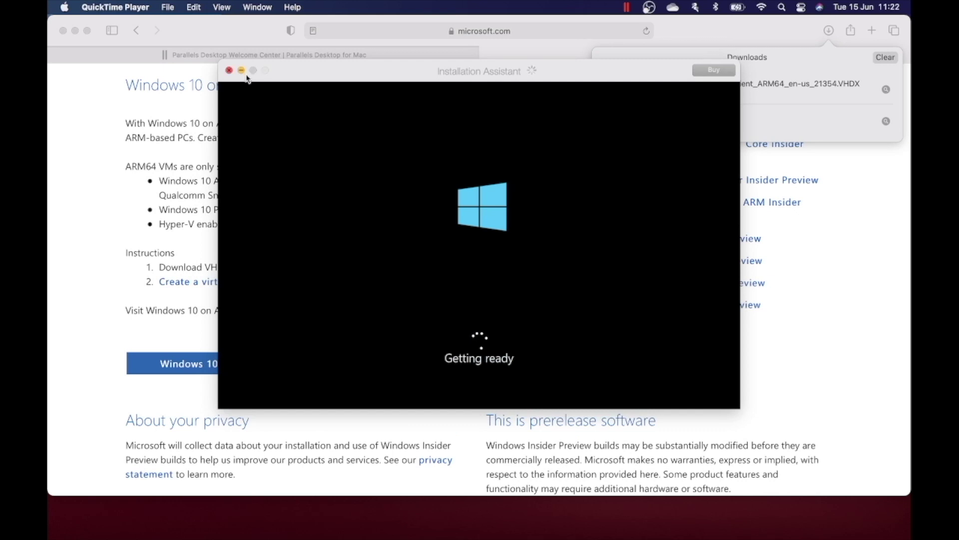
left_click(562, 366)
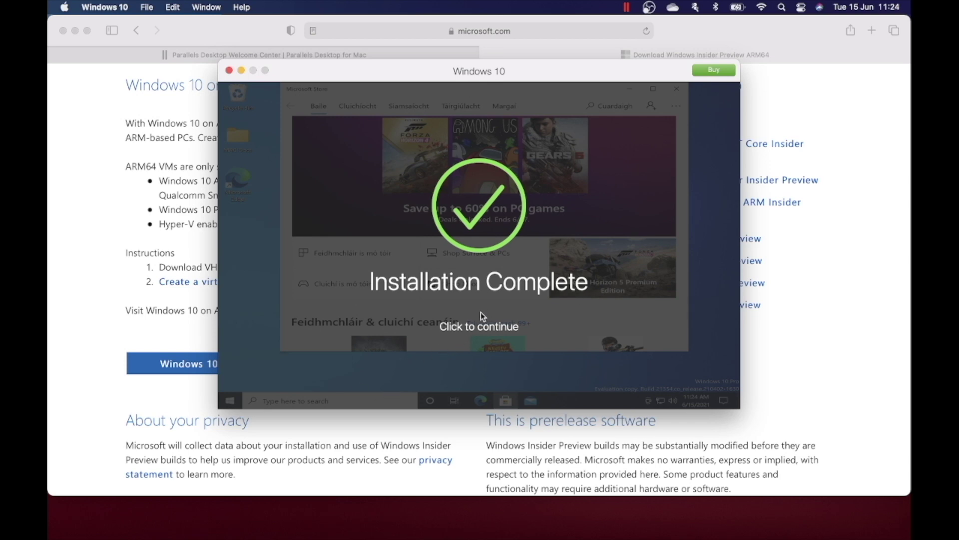
left_click(476, 330)
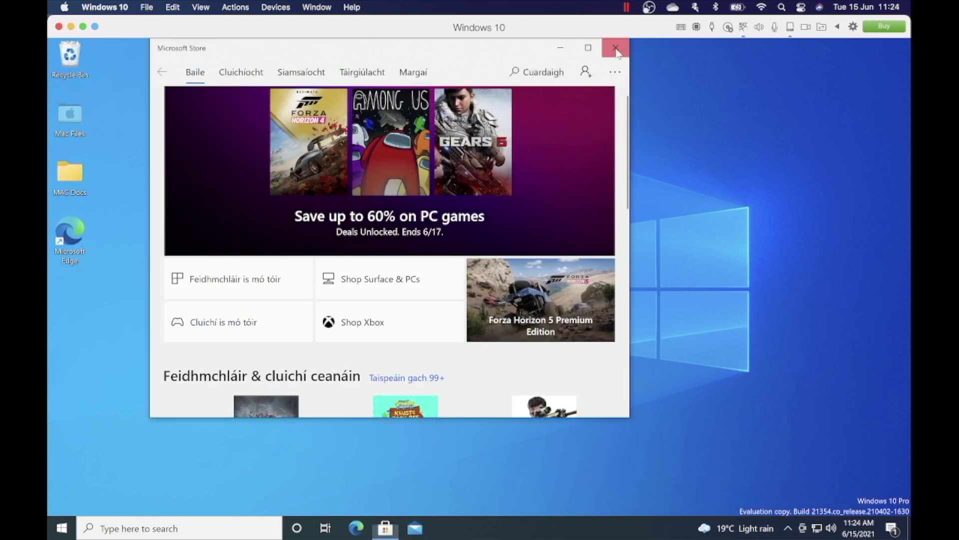
left_click(616, 47)
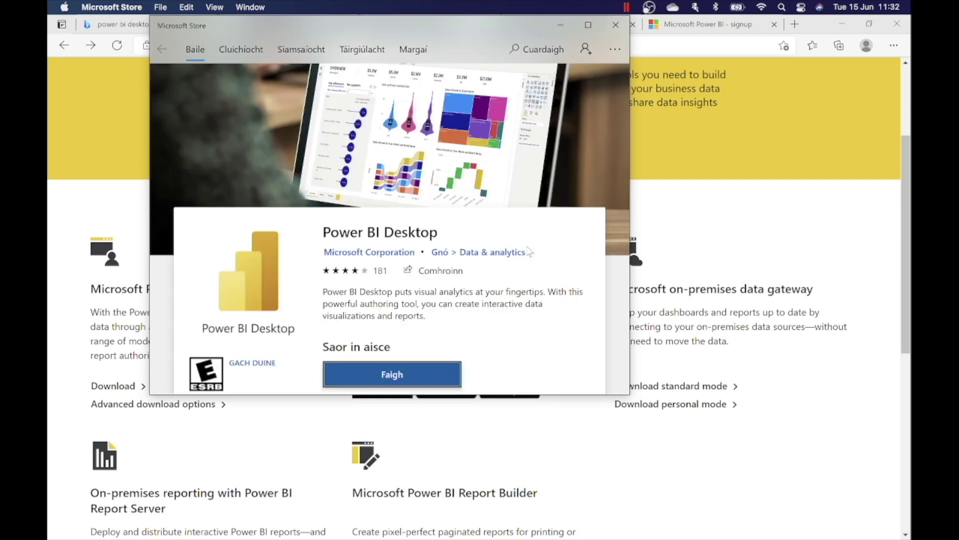
Get the free Power BI Desktop app from its Store listing and agree to sign in with a Microsoft account.
scroll(434, 297, "down", 2)
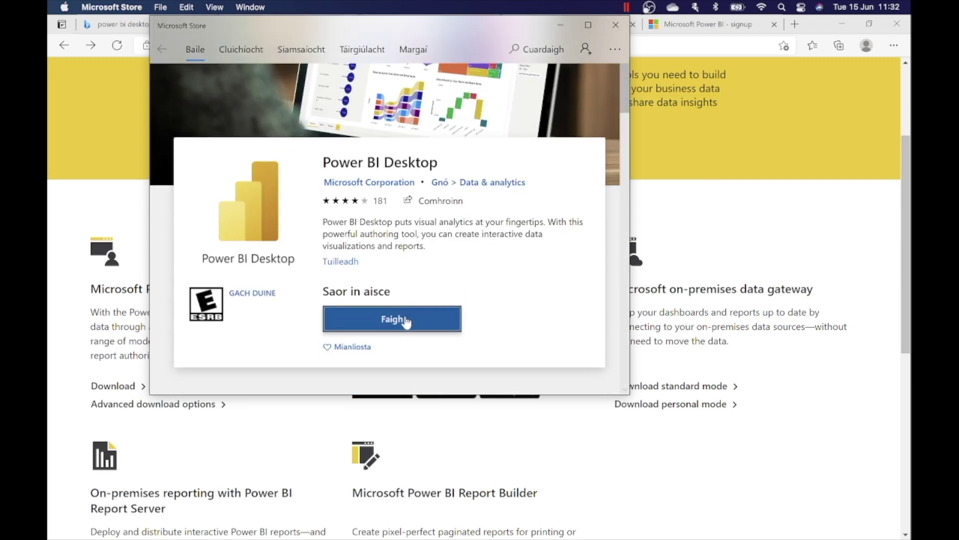
left_click(406, 322)
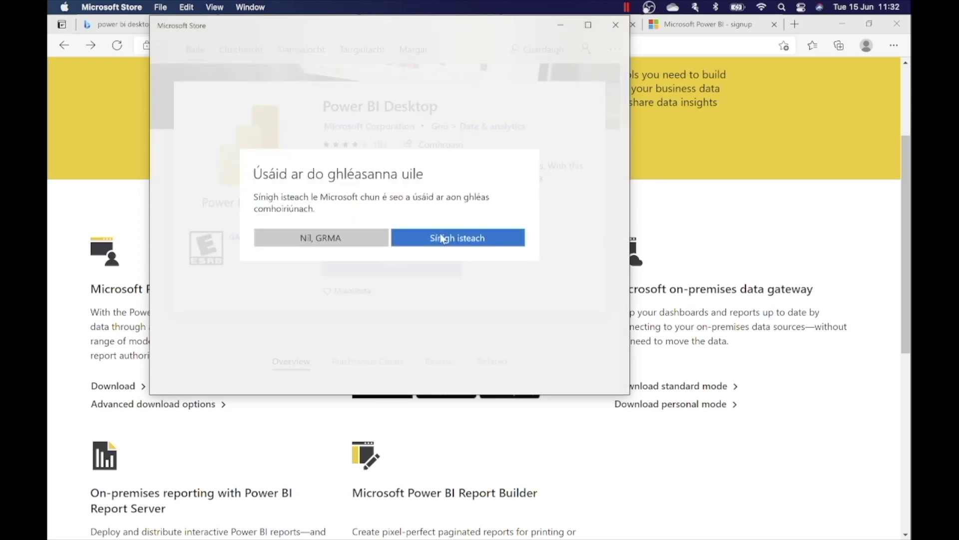
left_click(428, 245)
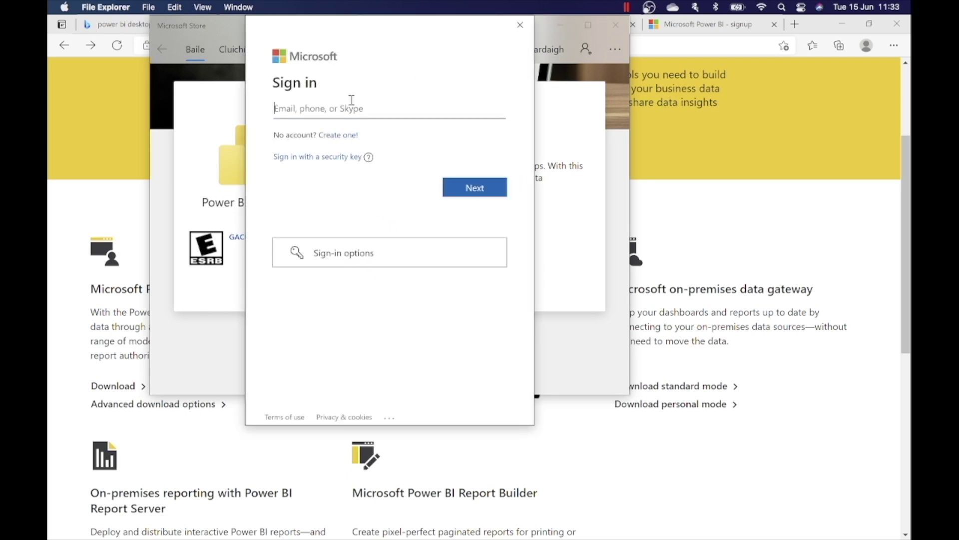
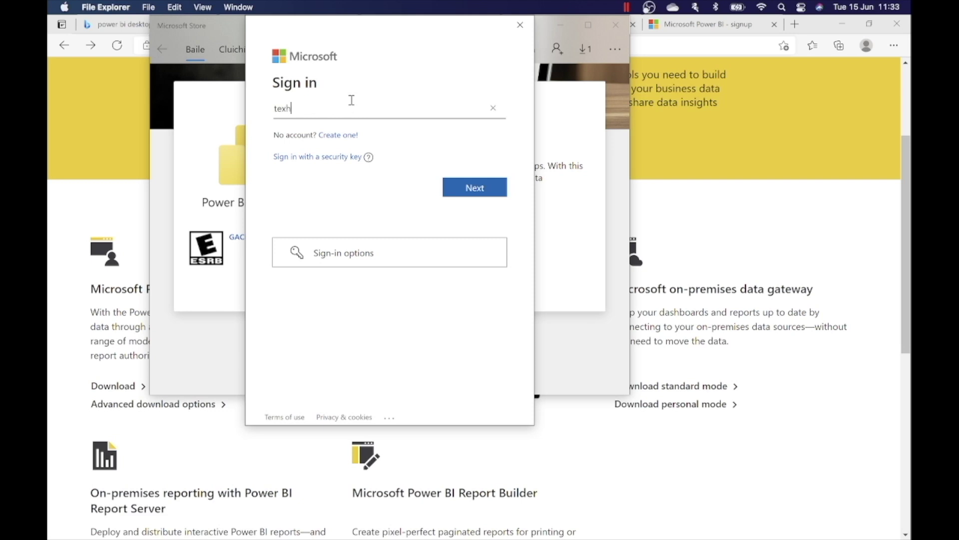
Sign in with the Microsoft account's e-mail and password, and allow the account across the device.
key("Return")
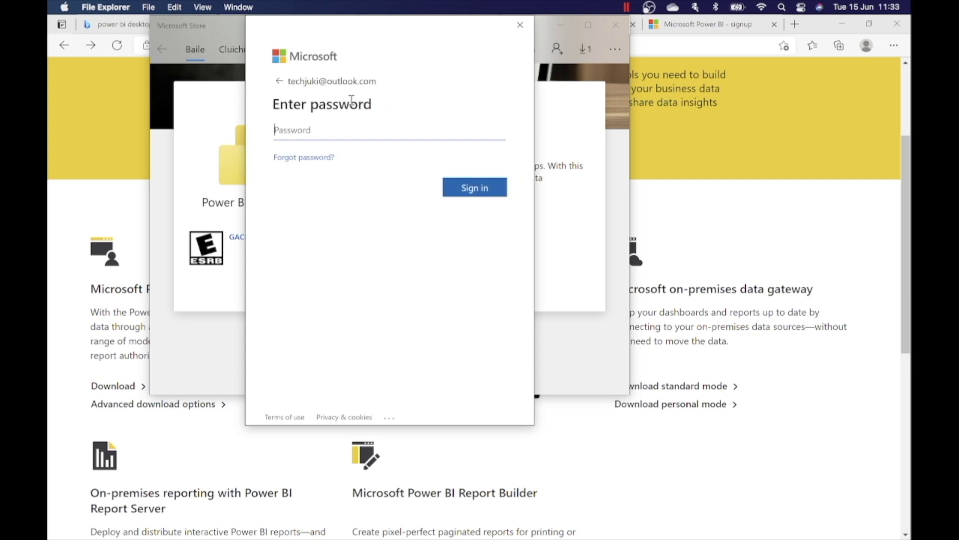
type("••••••••••••••")
key("Return")
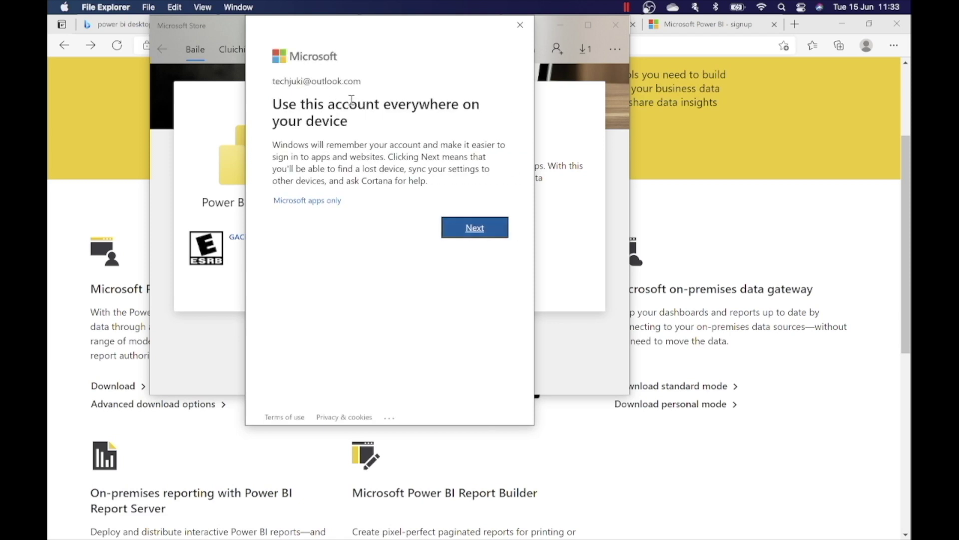
left_click(463, 227)
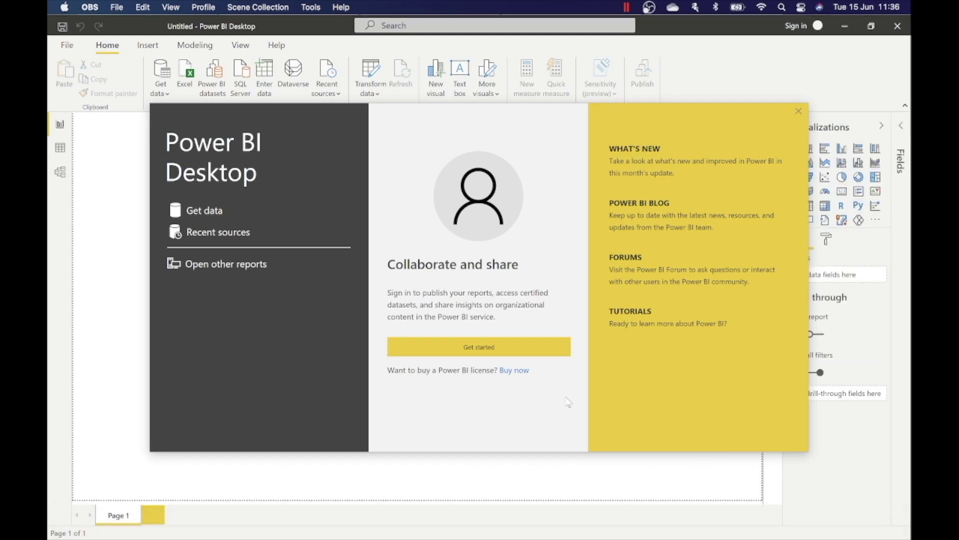
Bring the Windows VM to the front with Power BI Desktop's welcome screen over a blank Page 1.
left_click(139, 194)
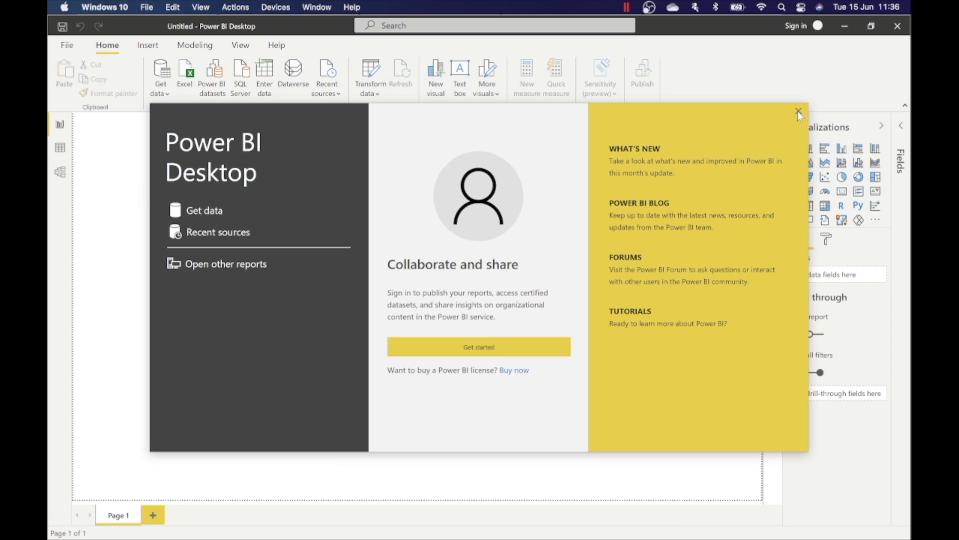